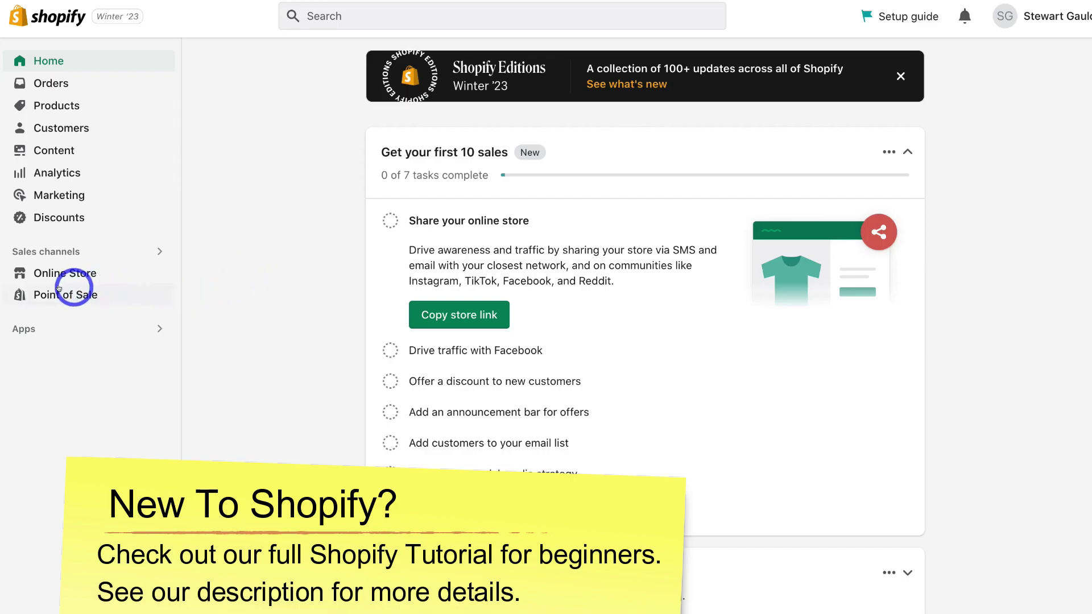
Step: Find Shopify's free Digital Downloads app under 'digital product' and start adding it
click(78, 333)
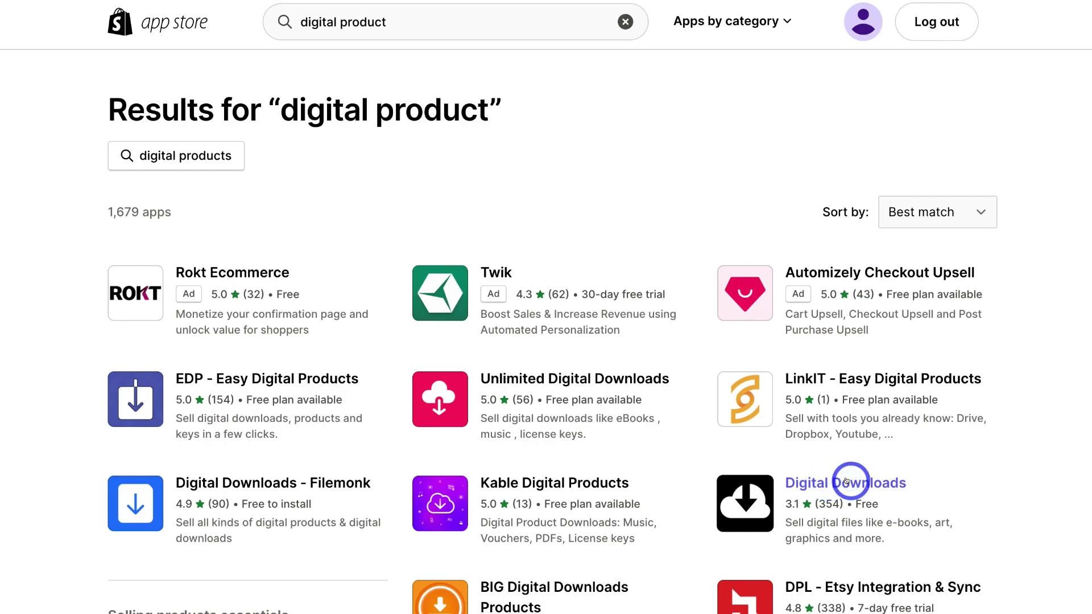
click(847, 481)
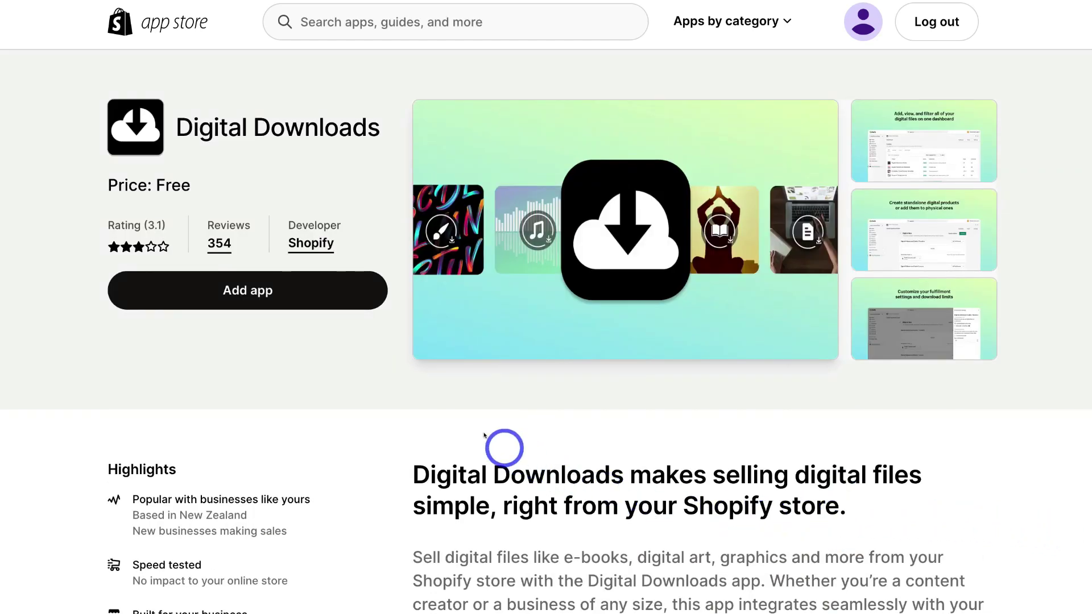
click(330, 295)
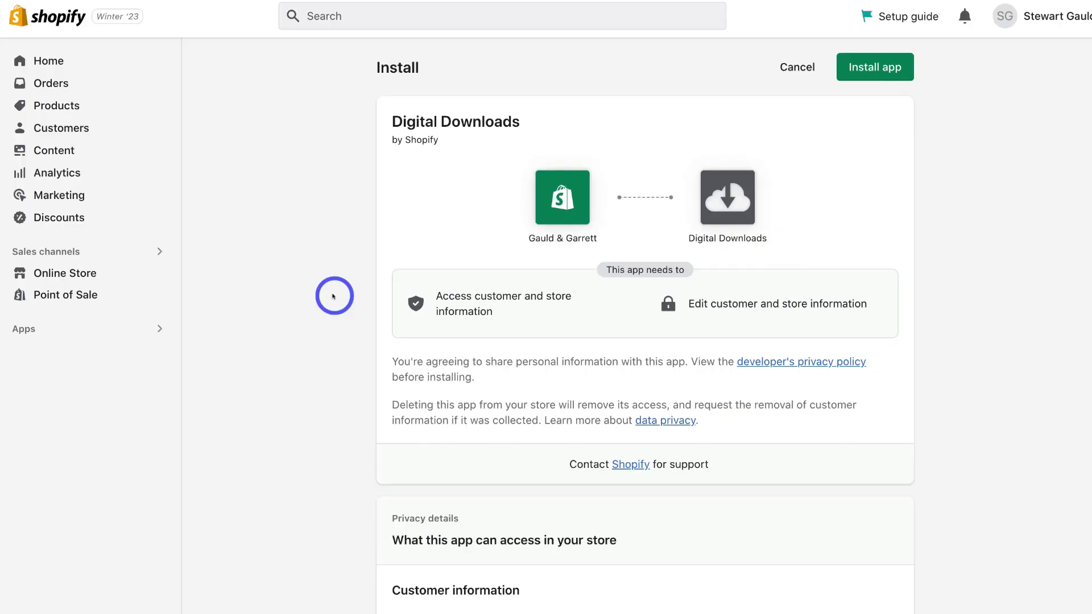
Step: Confirm the Digital Downloads install, then start a new blank product from Products
click(887, 73)
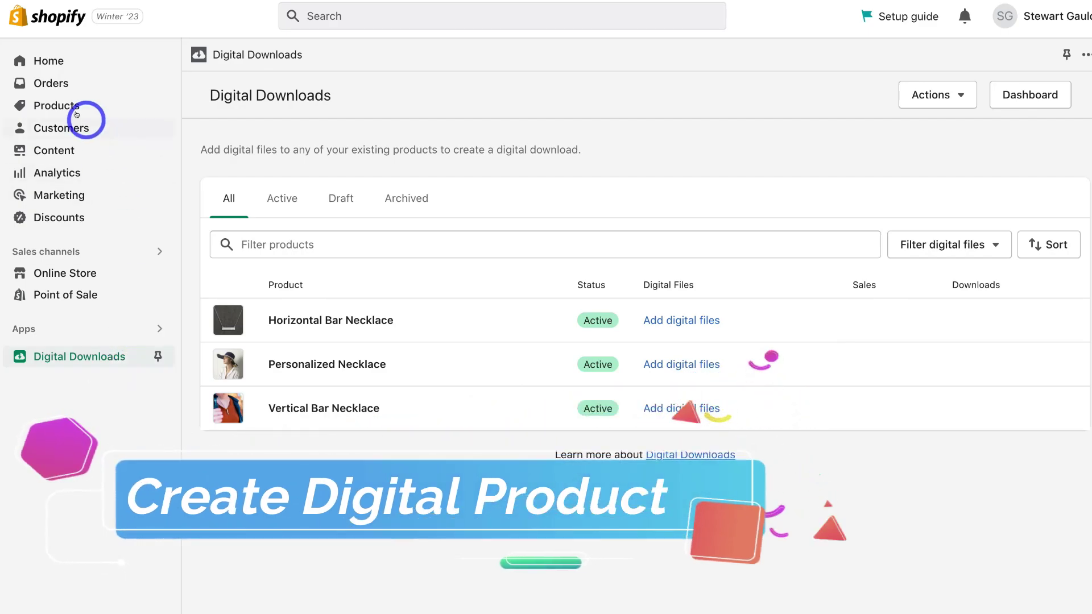
click(74, 107)
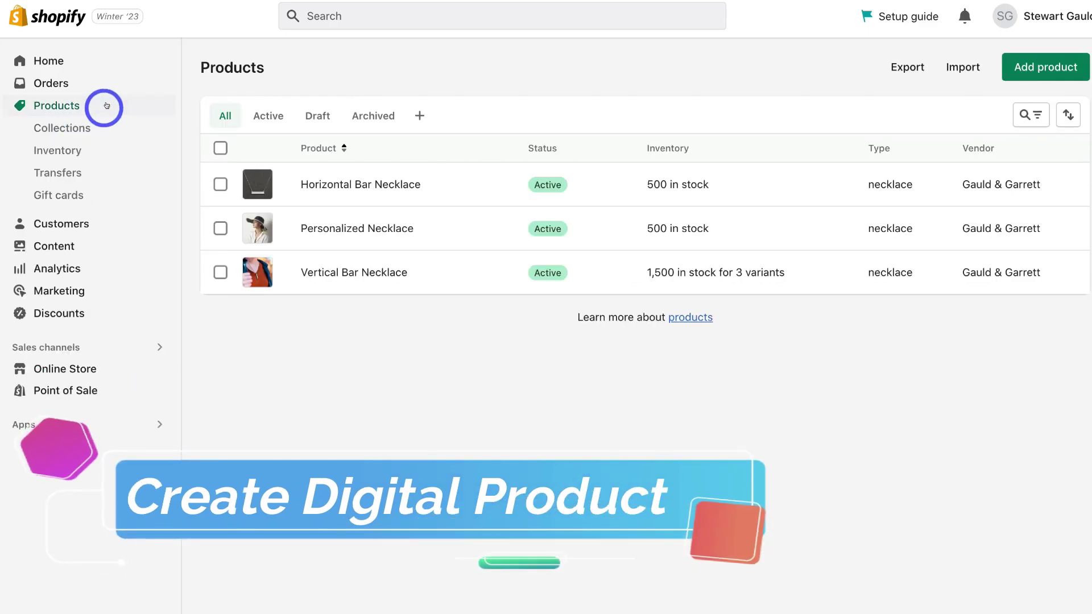
click(1024, 69)
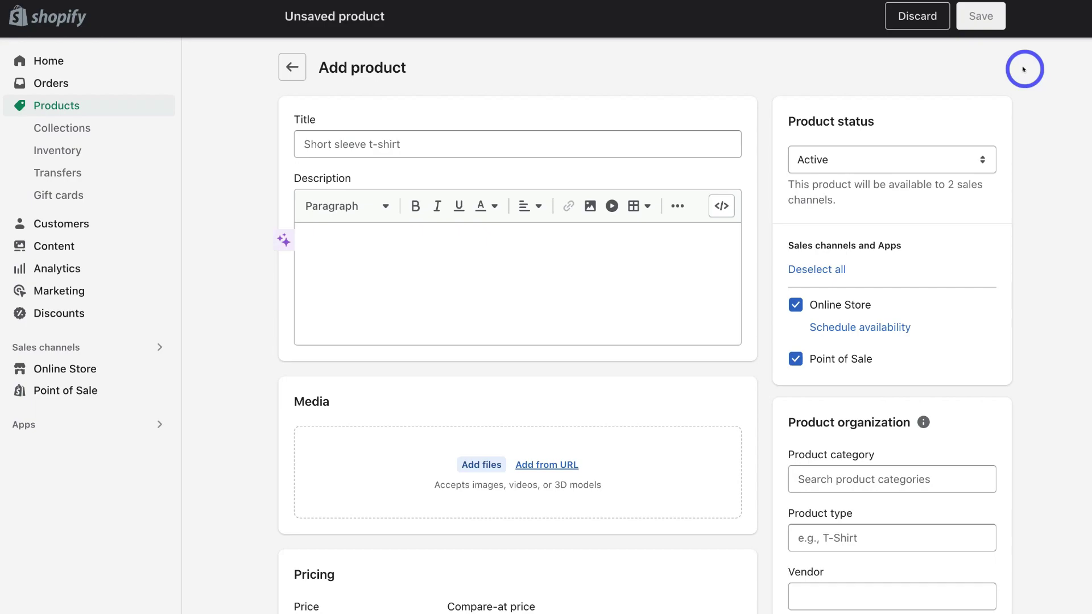
Step: Paste 'Go Digital Now' as the title and the formatted three-paragraph ebook description
click(493, 141)
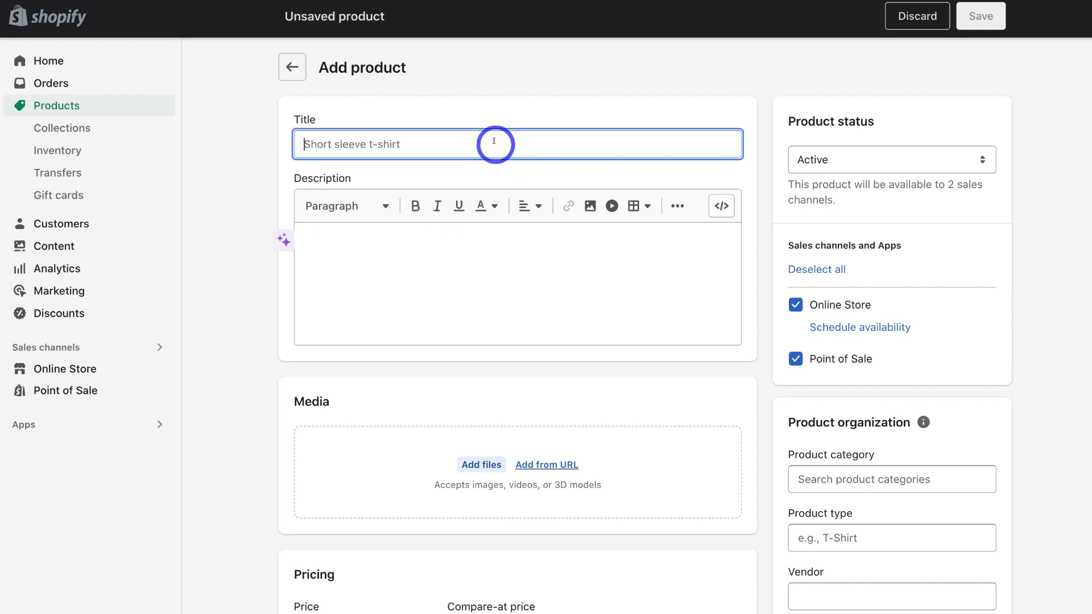
text(Go Digital Now)
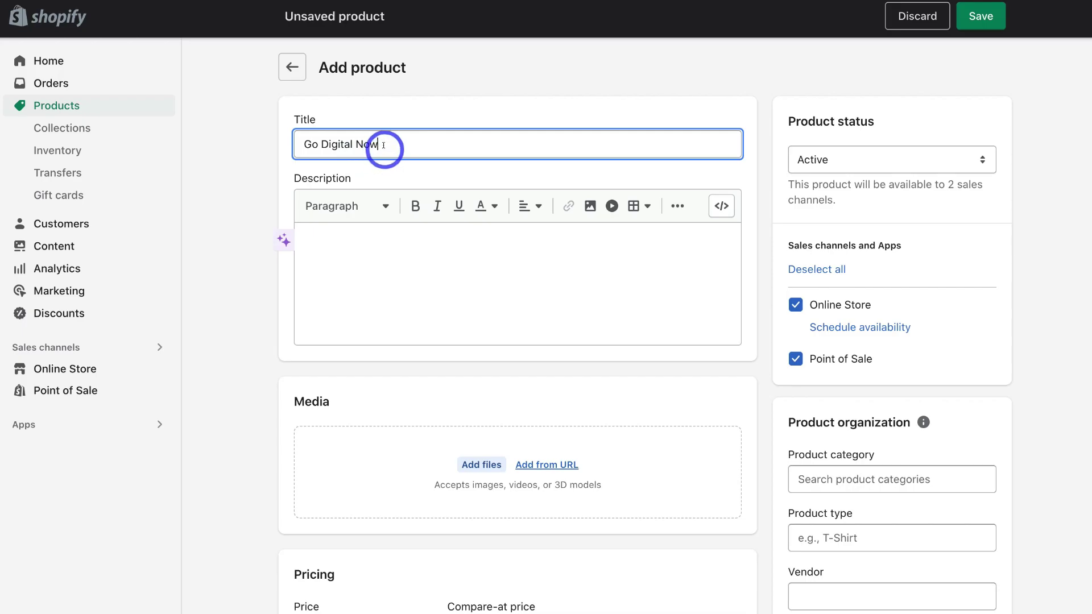
click(356, 247)
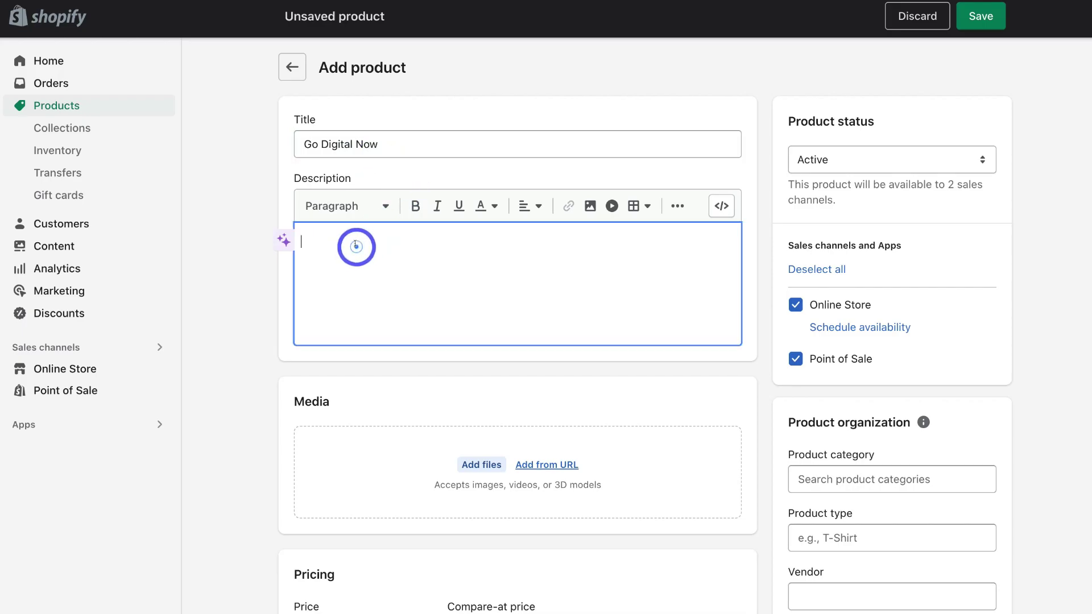
text("Simple, understandable & actionable playbook for any aspiring or current small business owner!" More than 150,000 Small Business owners have been positively impacted by our Stewart Gauld brand materials. This dynamic book is for anyone with a business idea but isn’t sure where and how to get started (AND for existing business owners looking to adapt, evolve and get ahead online).)
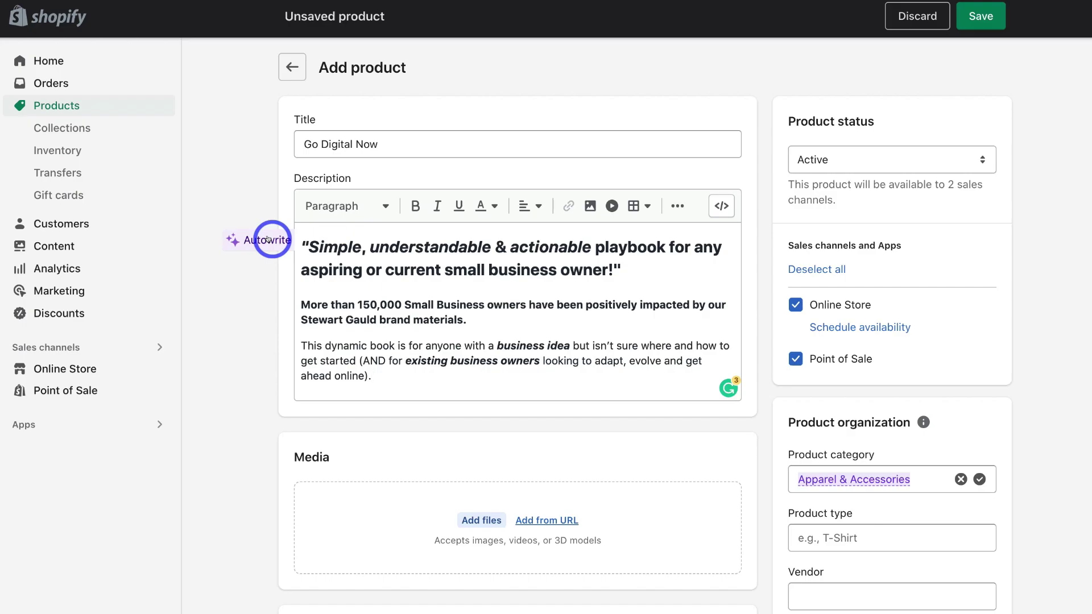
click(269, 240)
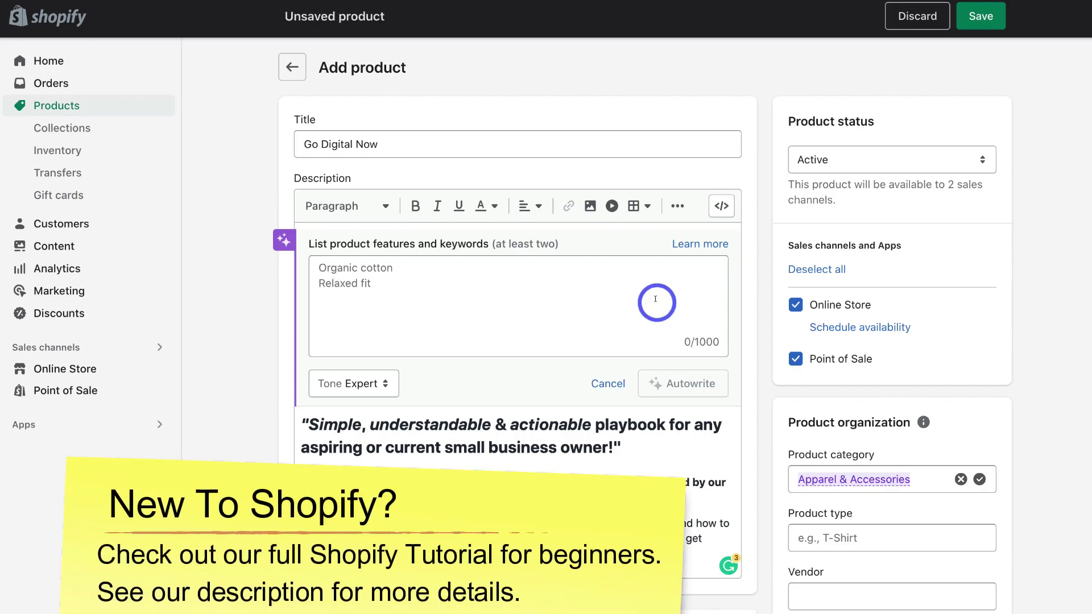
click(608, 383)
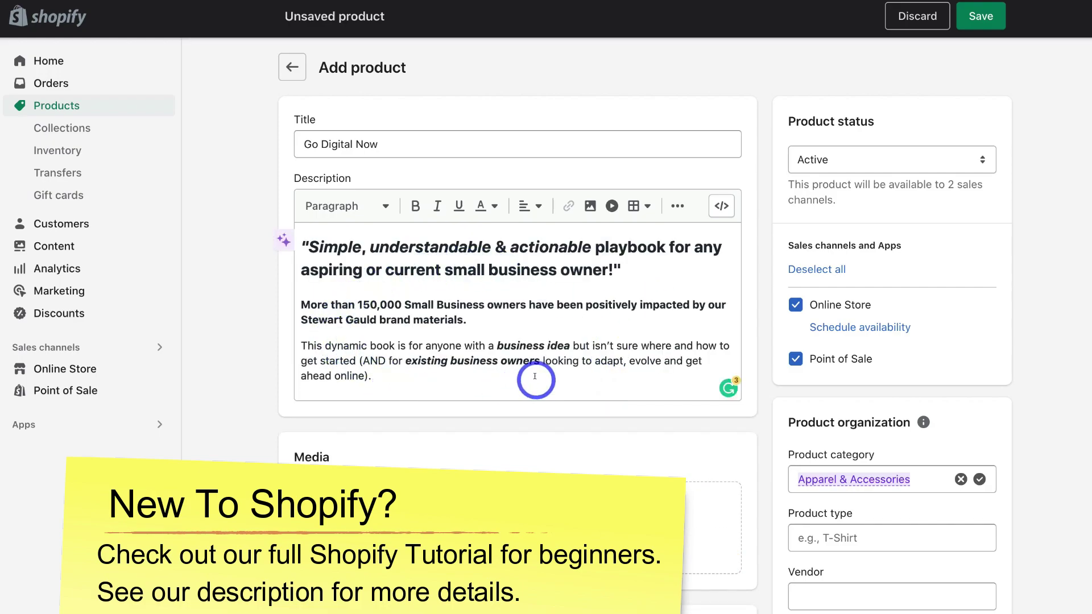
Step: Upload the book-cover screenshot and the Go Digital Now favicon as product media
scroll(535, 377, down, 5)
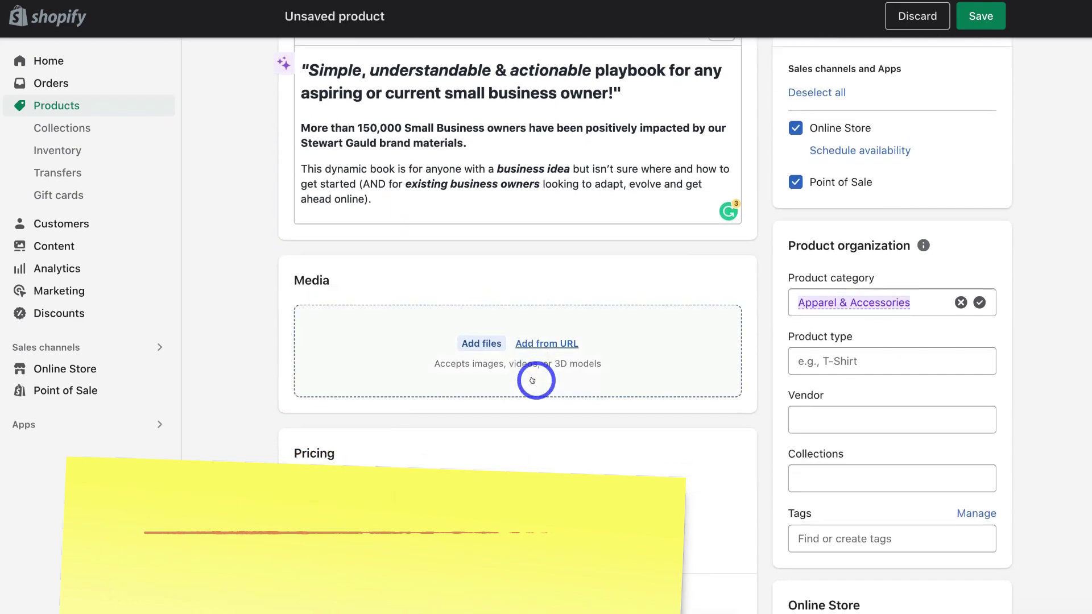
click(378, 344)
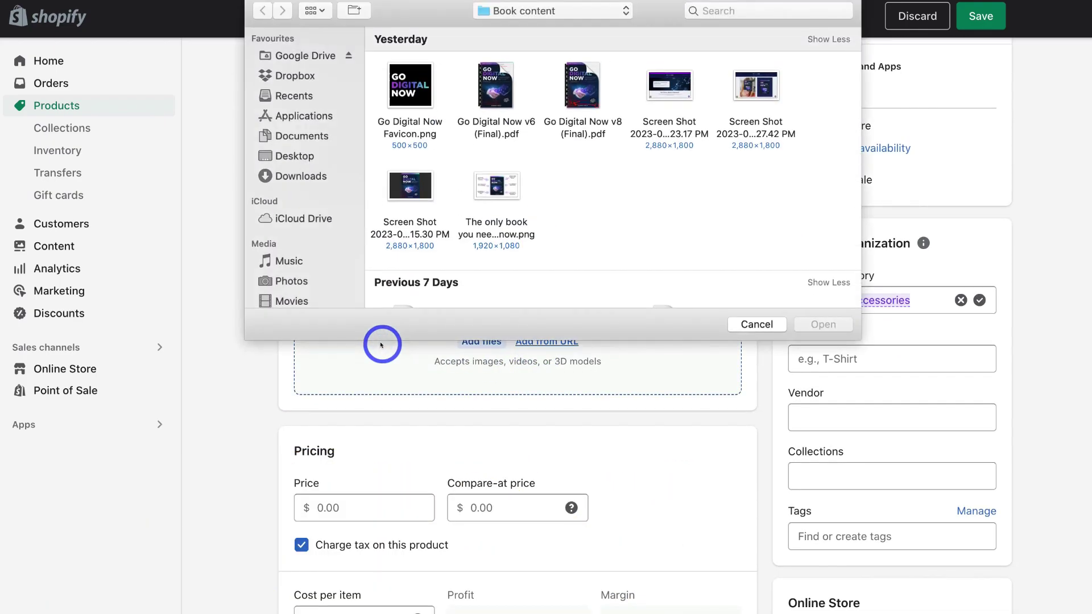
click(419, 191)
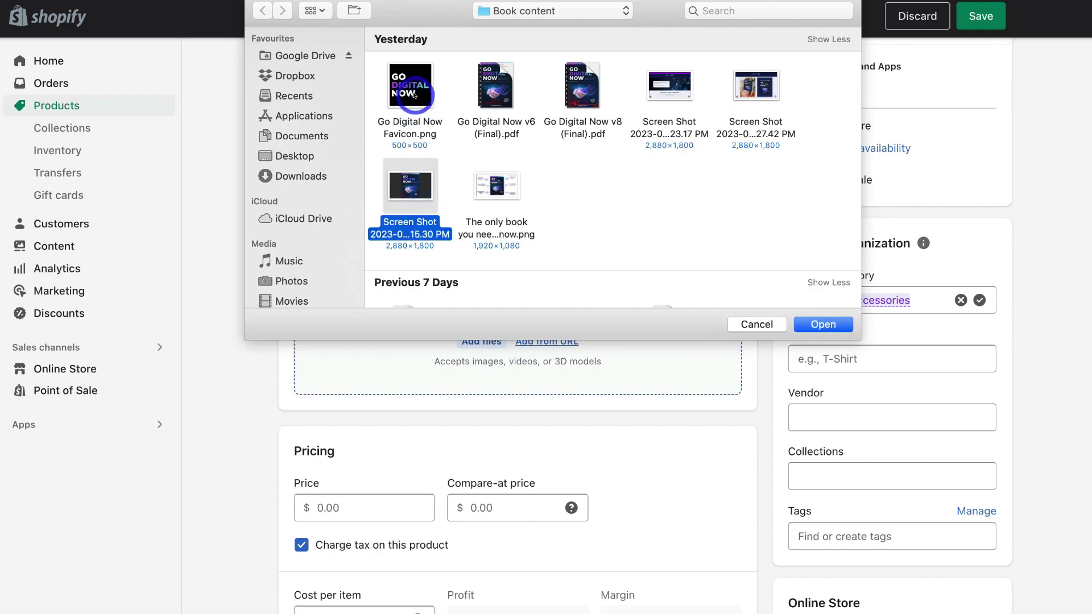
super+click(415, 94)
click(815, 323)
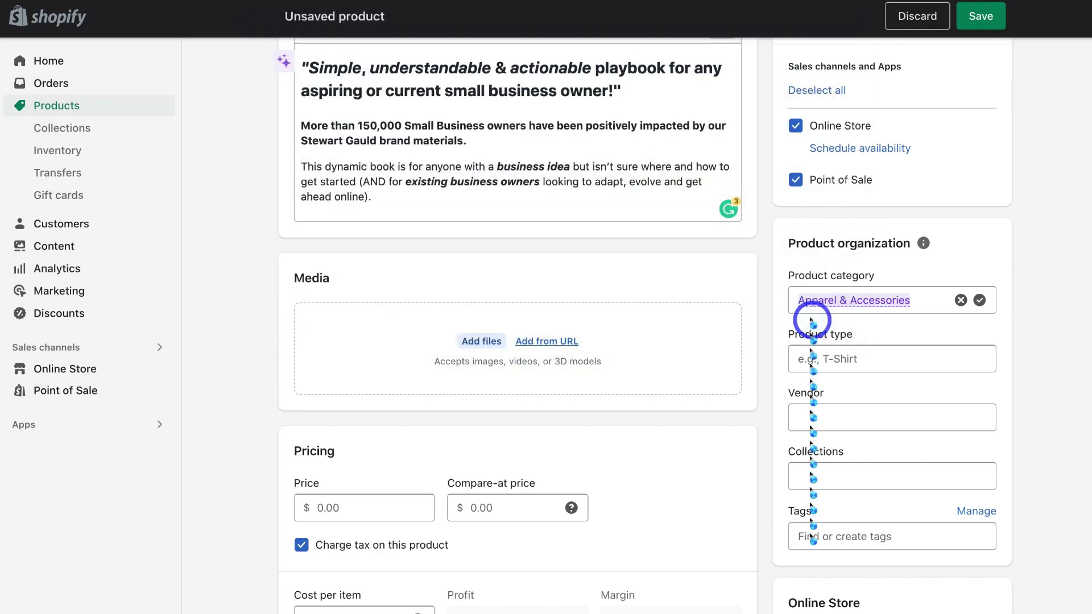
Step: Set price to 27.00 and stock to 500, and continue selling when out of stock
scroll(625, 427, down, 7)
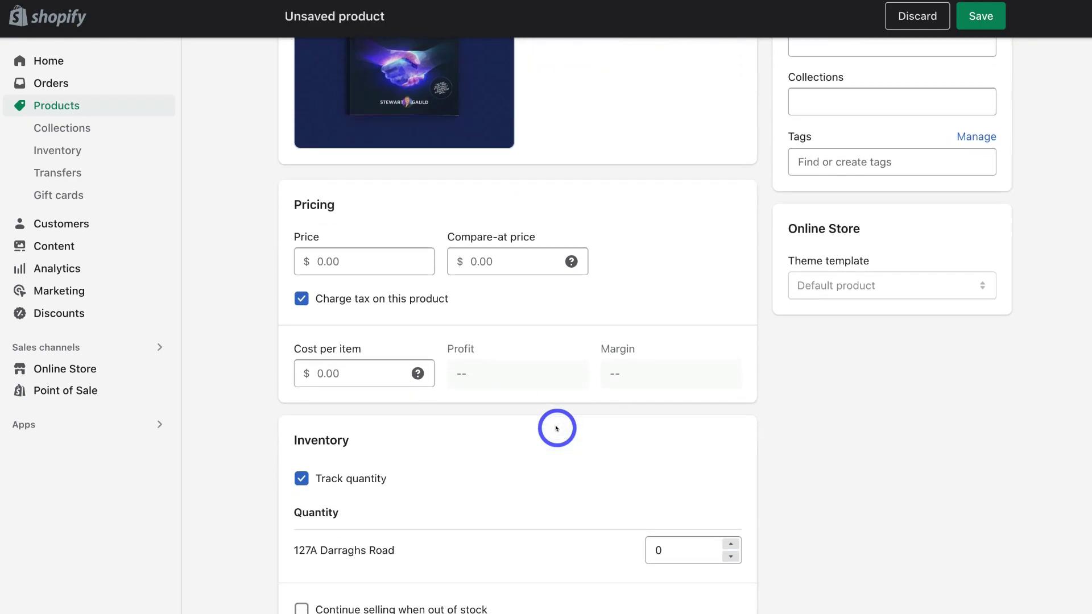
click(361, 259)
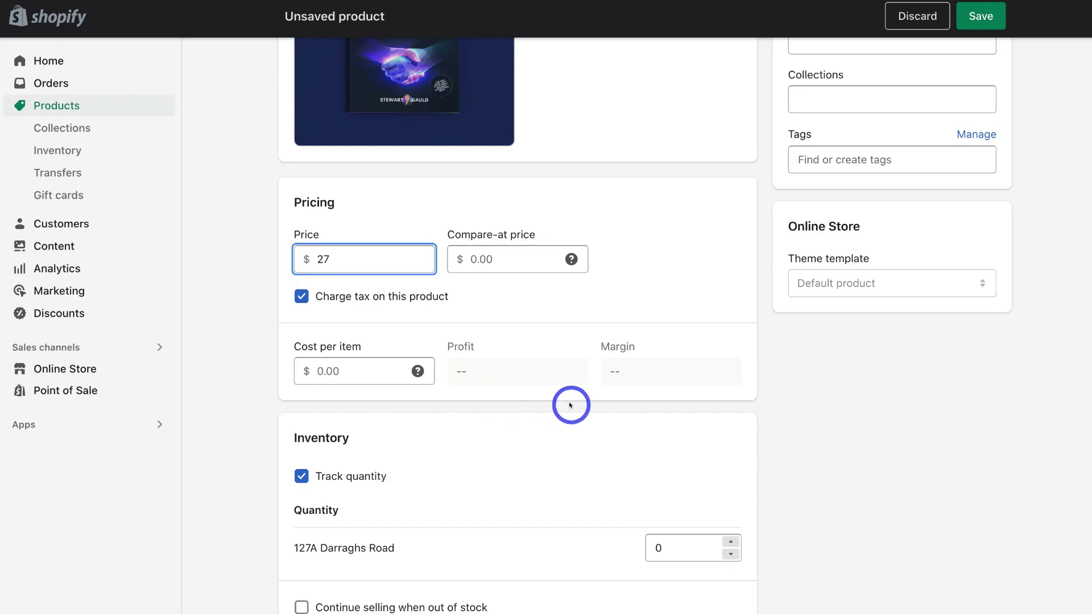
scroll(571, 405, down, 1)
scroll(571, 405, down, 2)
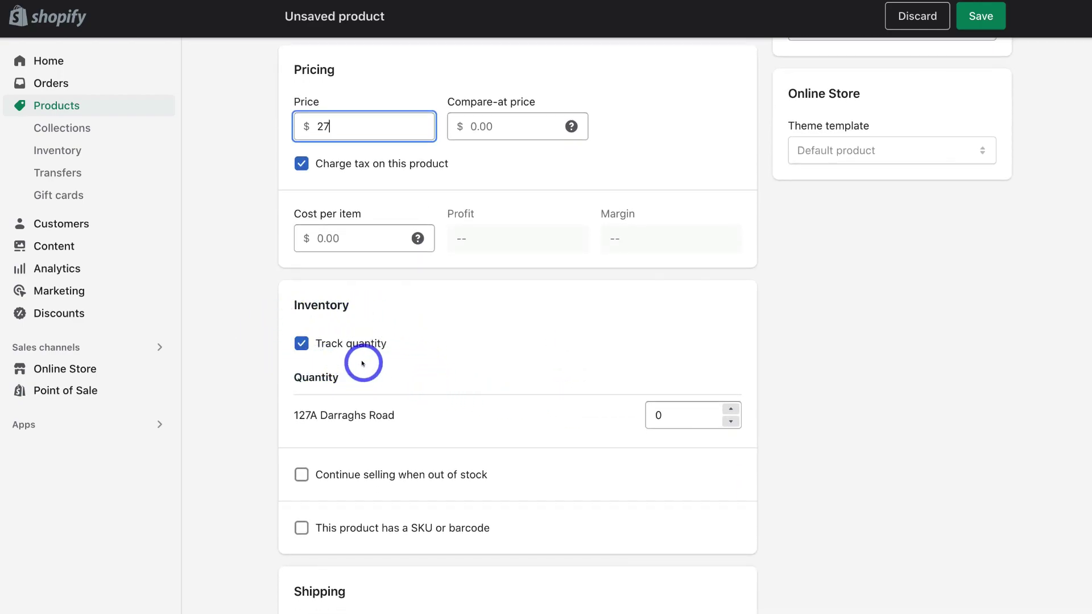
click(672, 414)
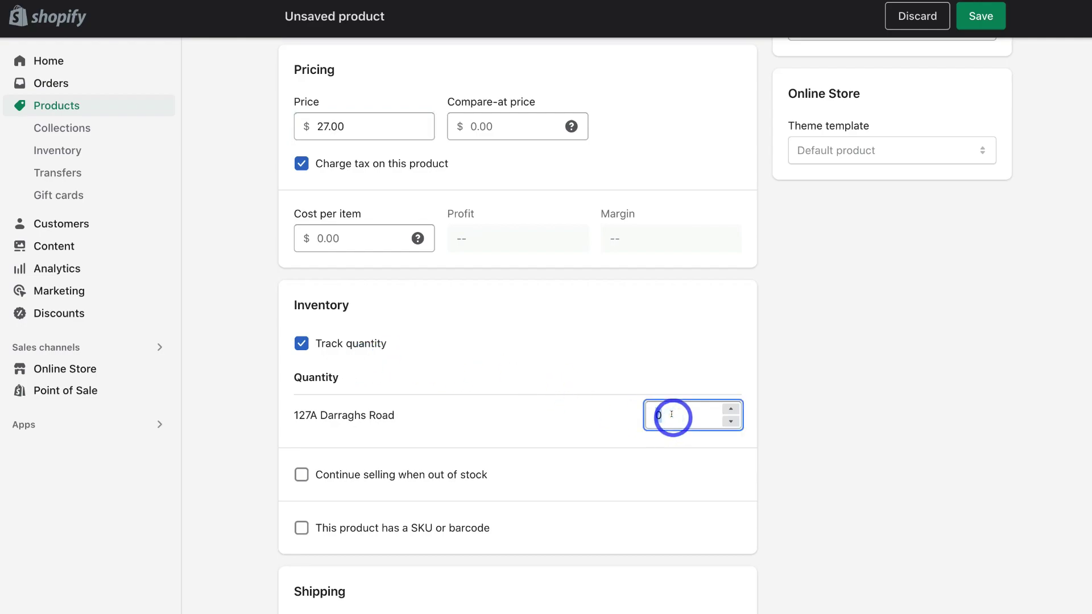
text(500)
click(667, 374)
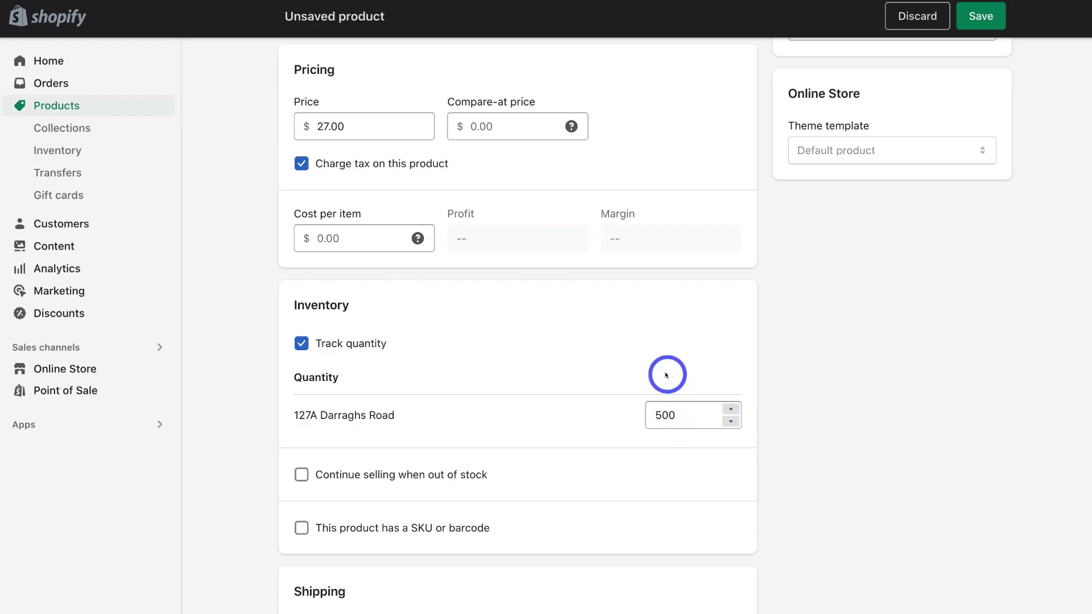
click(301, 474)
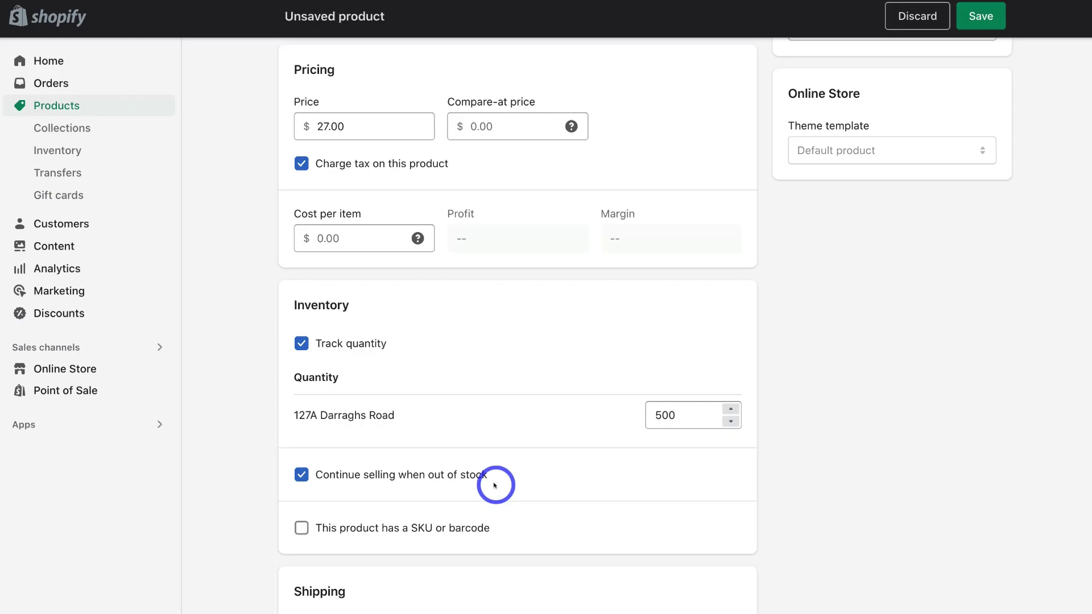
scroll(495, 486, down, 7)
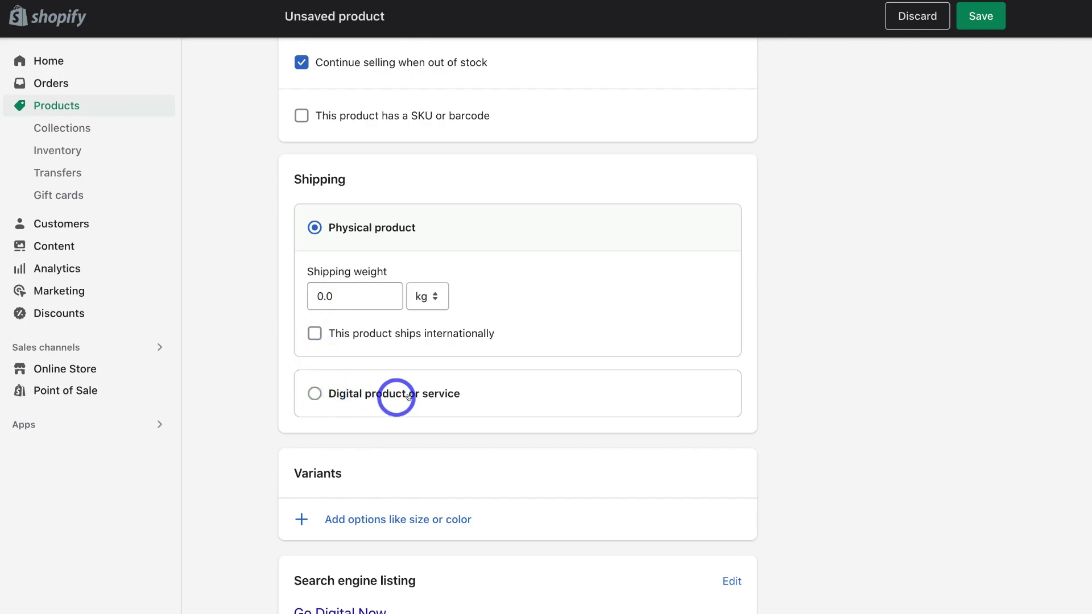
Step: Change the Shipping type from Physical product to 'Digital product or service'
click(310, 395)
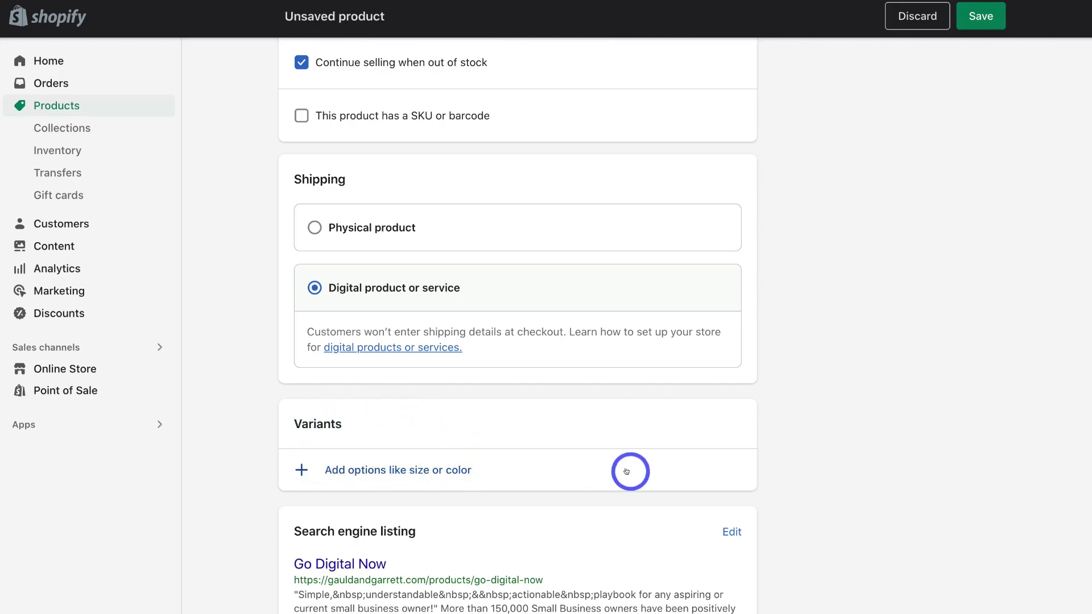
scroll(630, 472, up, 3)
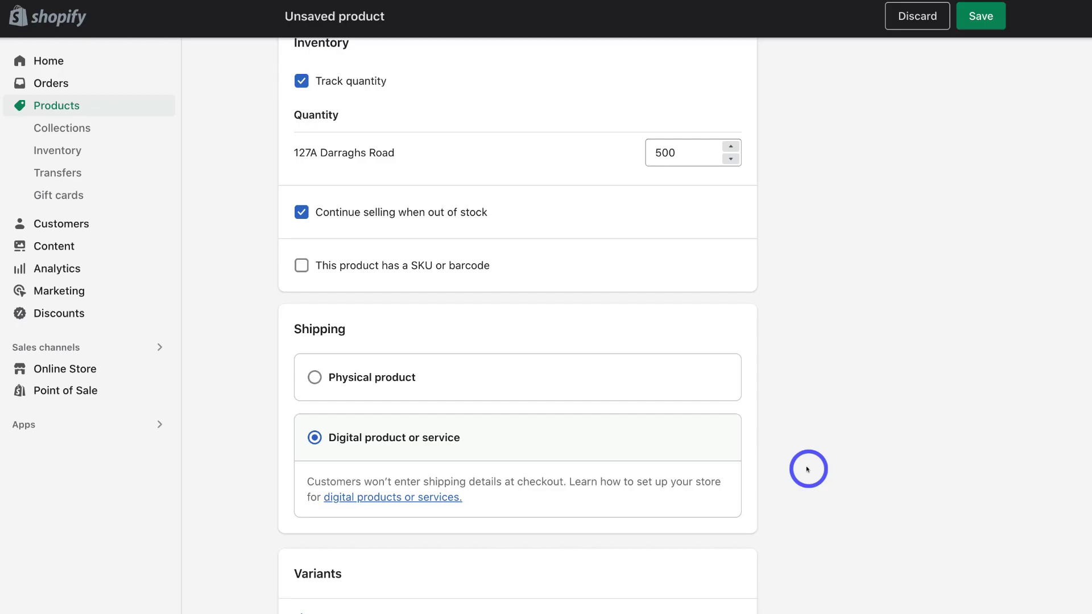
scroll(808, 470, up, 10)
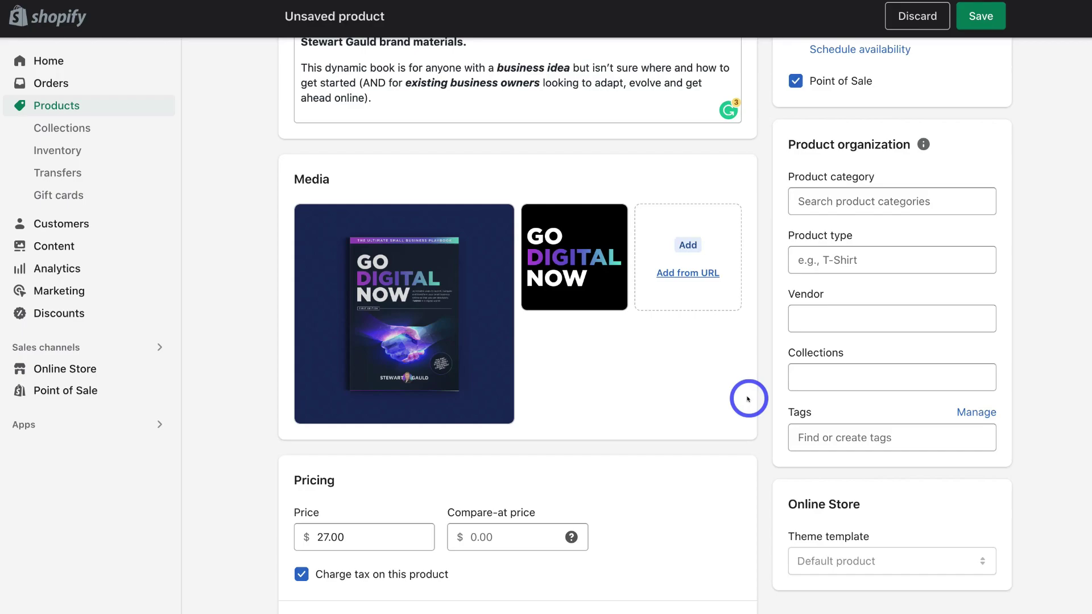
Step: Switch Go Digital Now's product status from Active to Draft and save it
scroll(749, 399, up, 5)
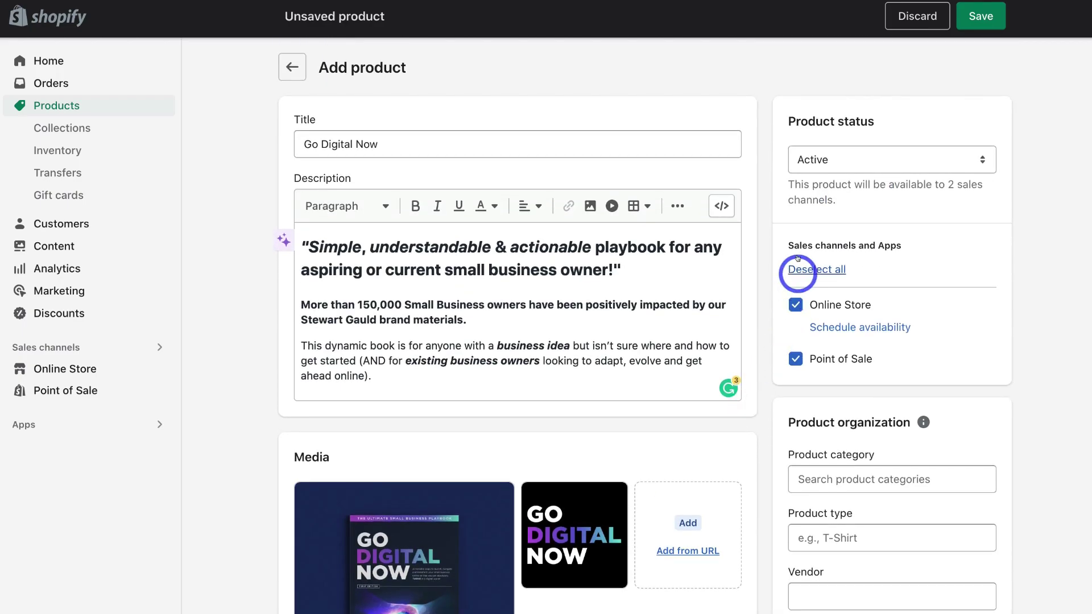
click(821, 161)
click(825, 175)
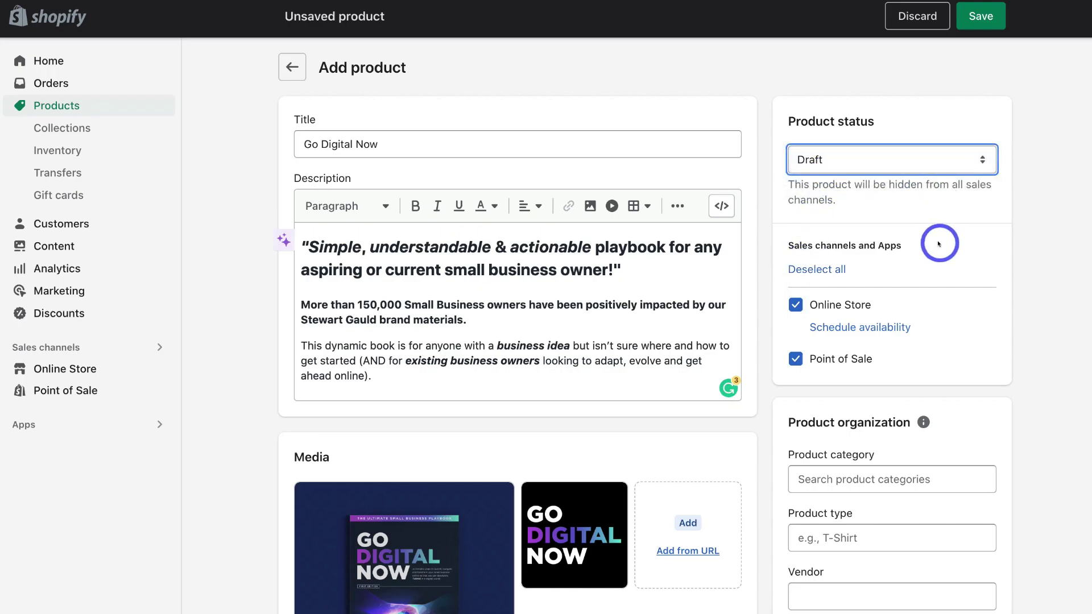
scroll(938, 243, down, 2)
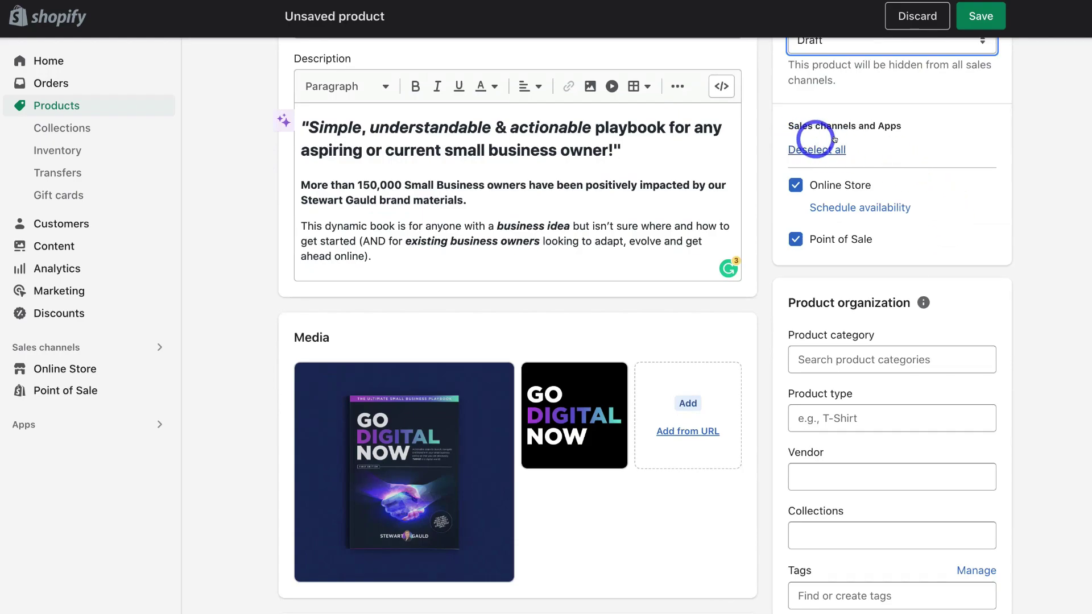
scroll(967, 153, down, 3)
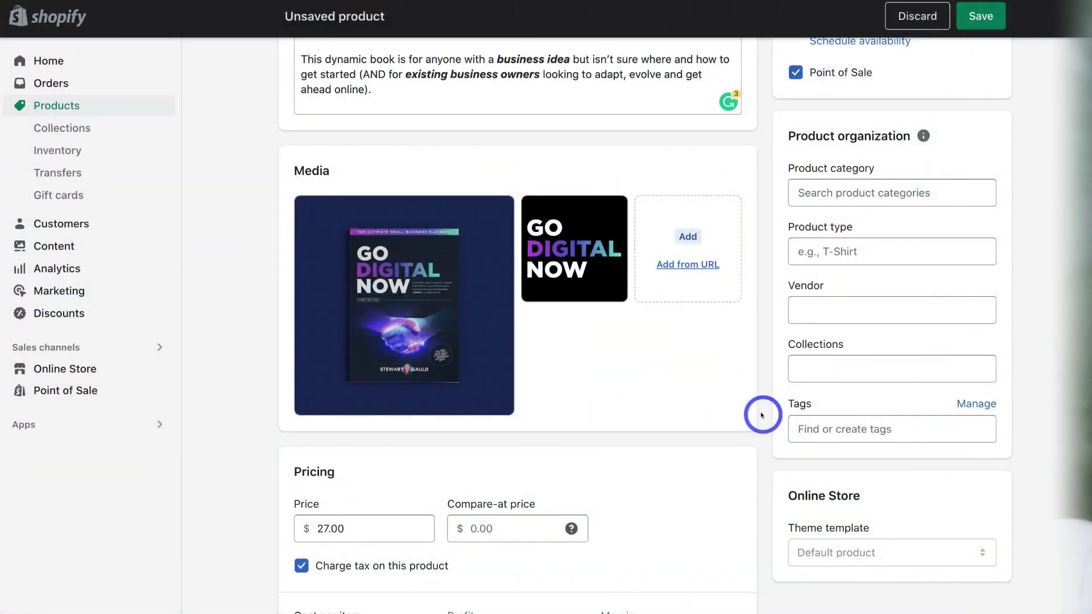
scroll(762, 415, down, 2)
scroll(763, 415, up, 6)
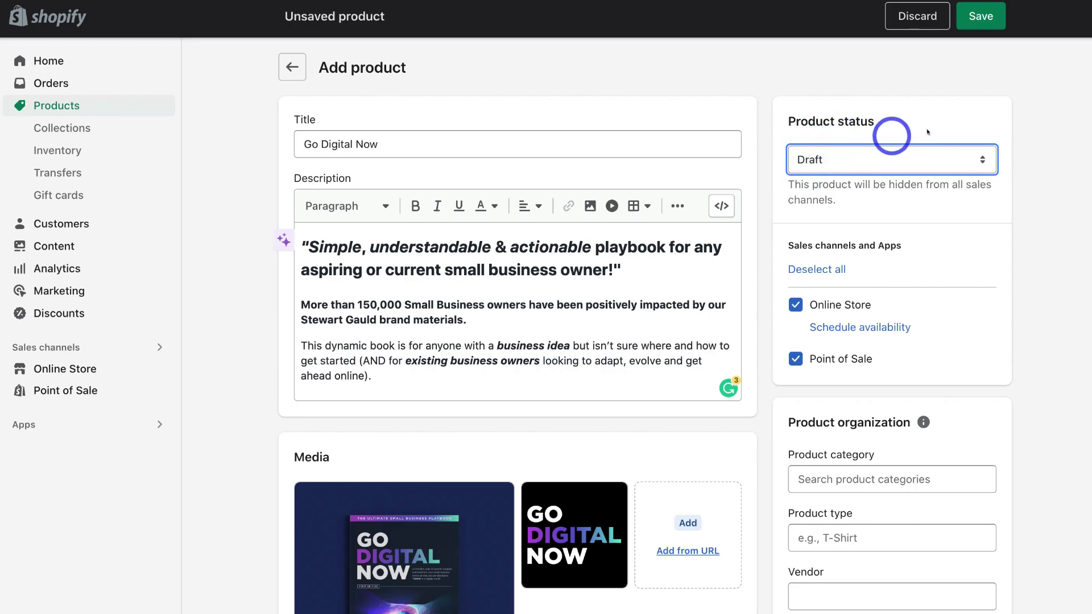
click(981, 22)
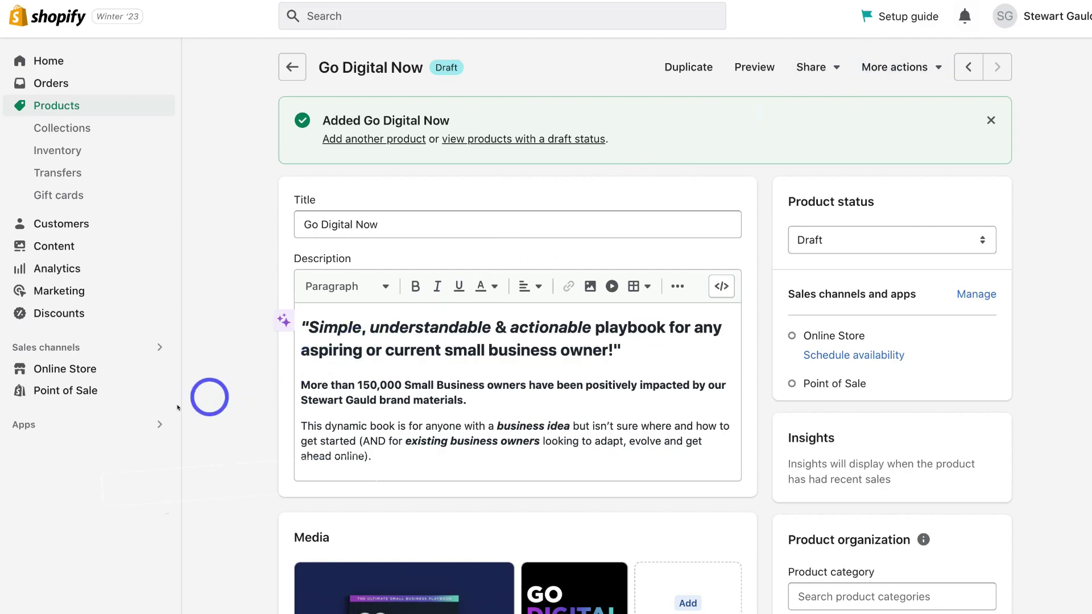
Step: In Digital Downloads, upload 'Go Digital Now v6 (Final).pdf' to Go Digital Now and publish it
click(139, 430)
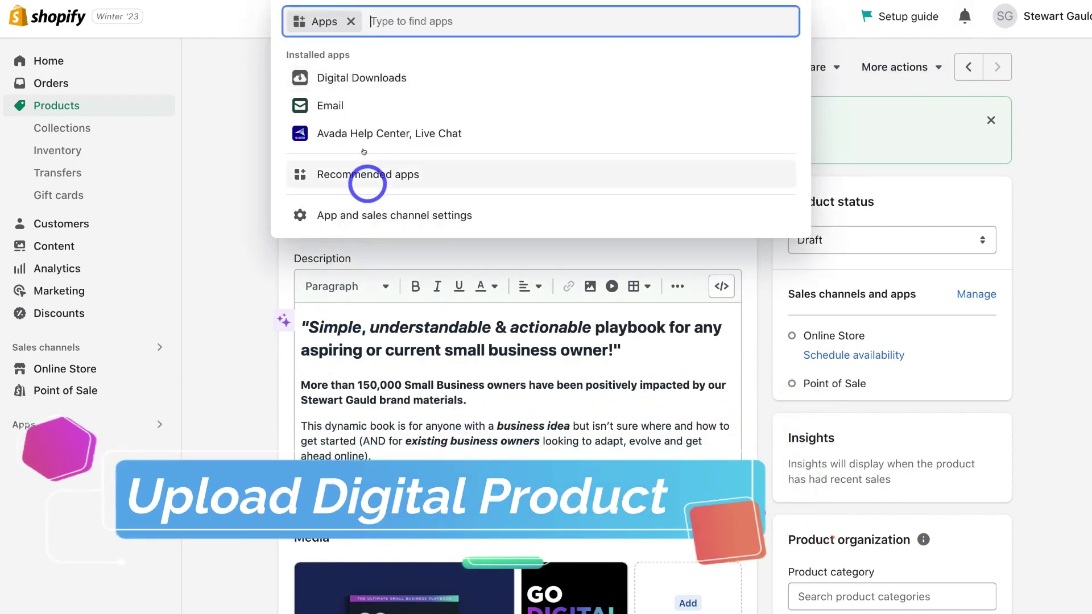
click(419, 78)
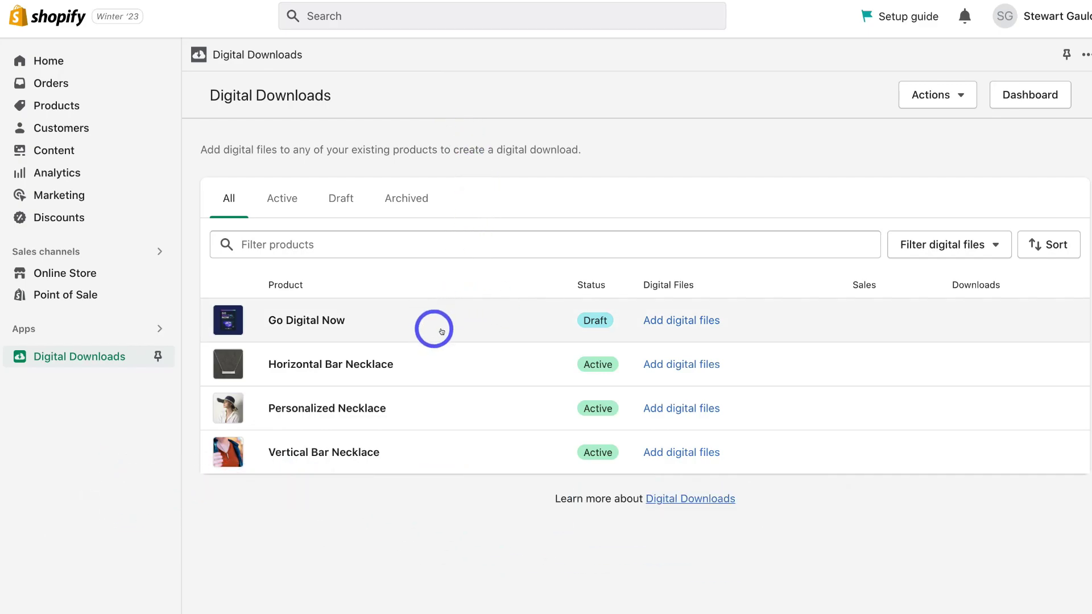
click(501, 324)
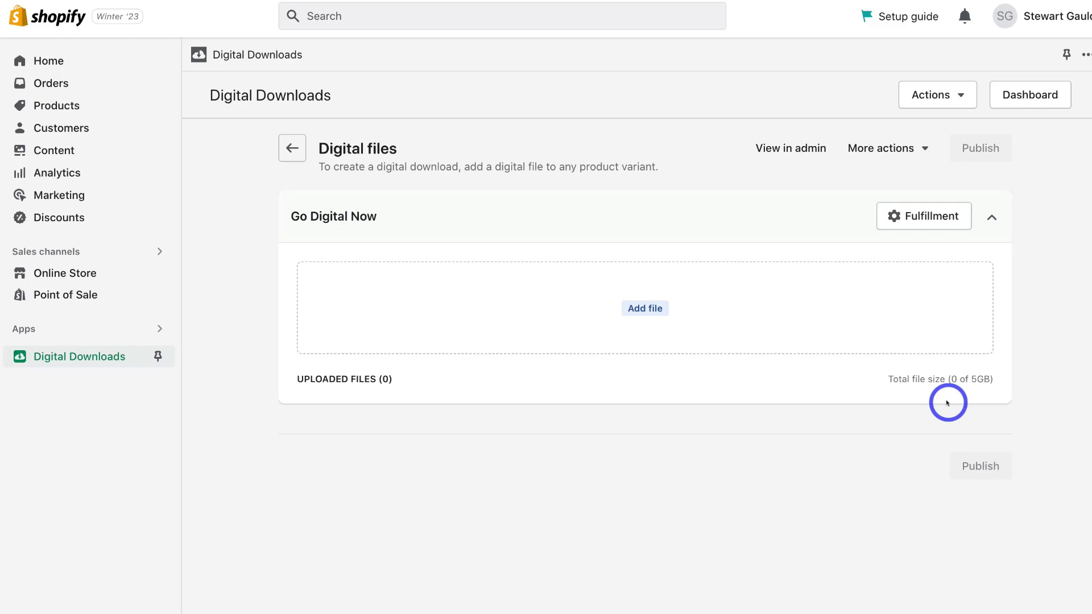
click(689, 325)
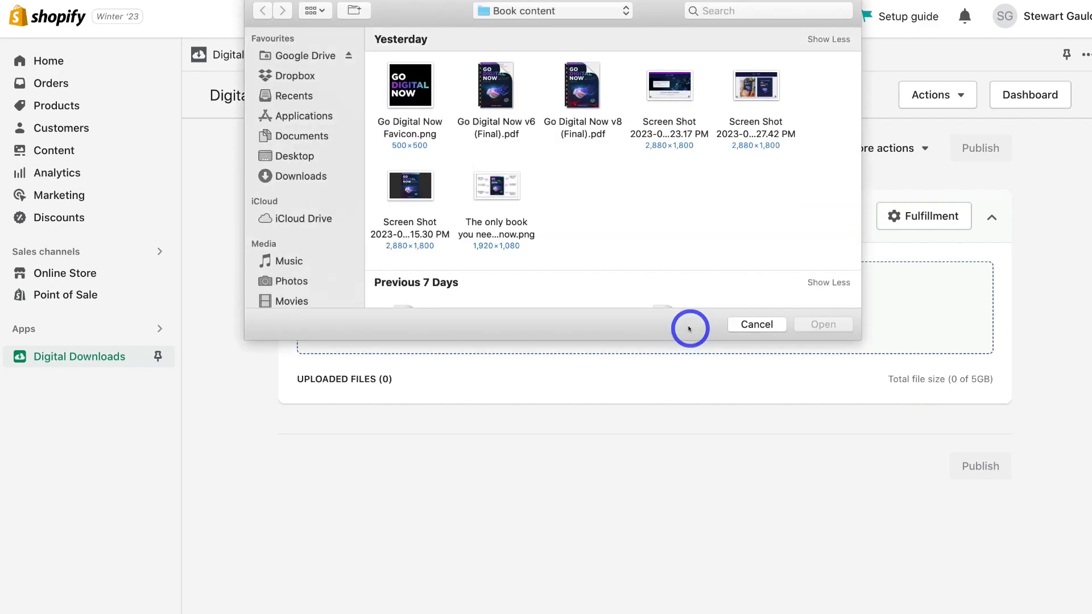
click(498, 97)
click(823, 325)
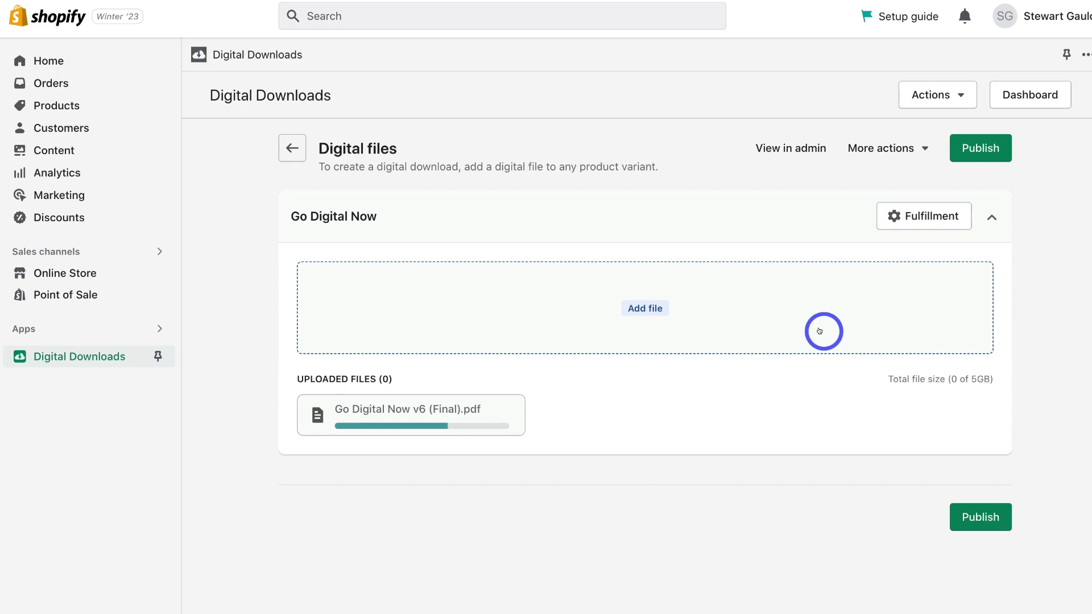
click(976, 518)
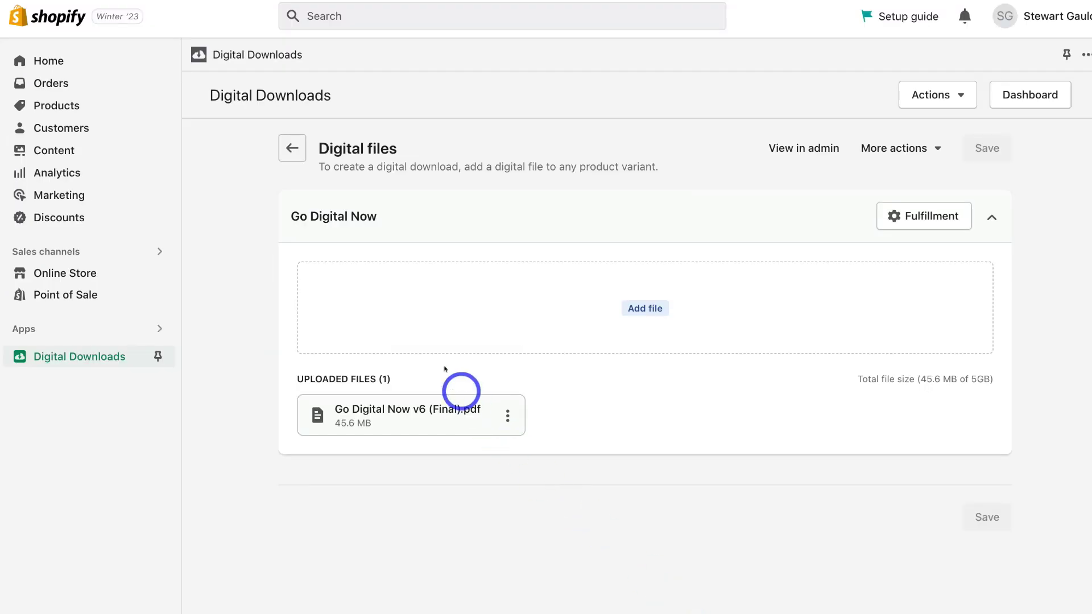
click(291, 149)
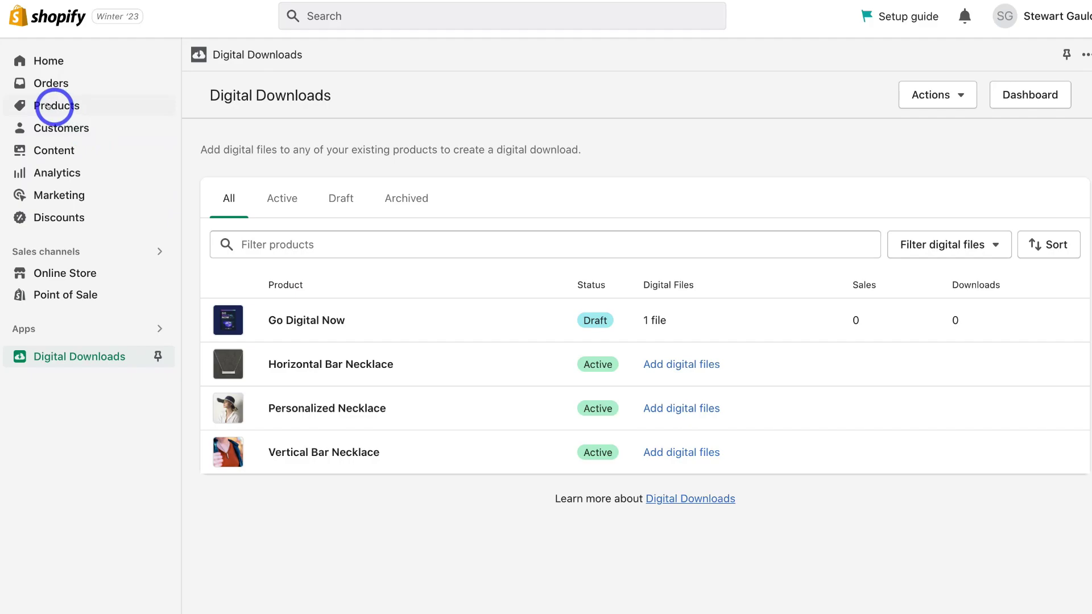
Step: Reopen Go Digital Now from Products, change its status to Active and save
click(95, 106)
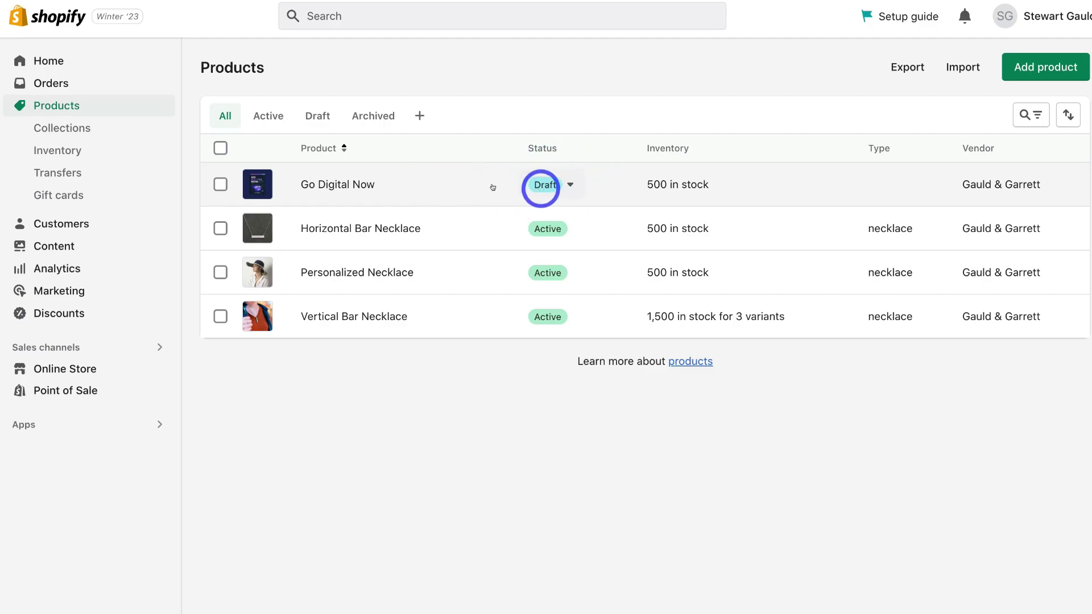
click(441, 186)
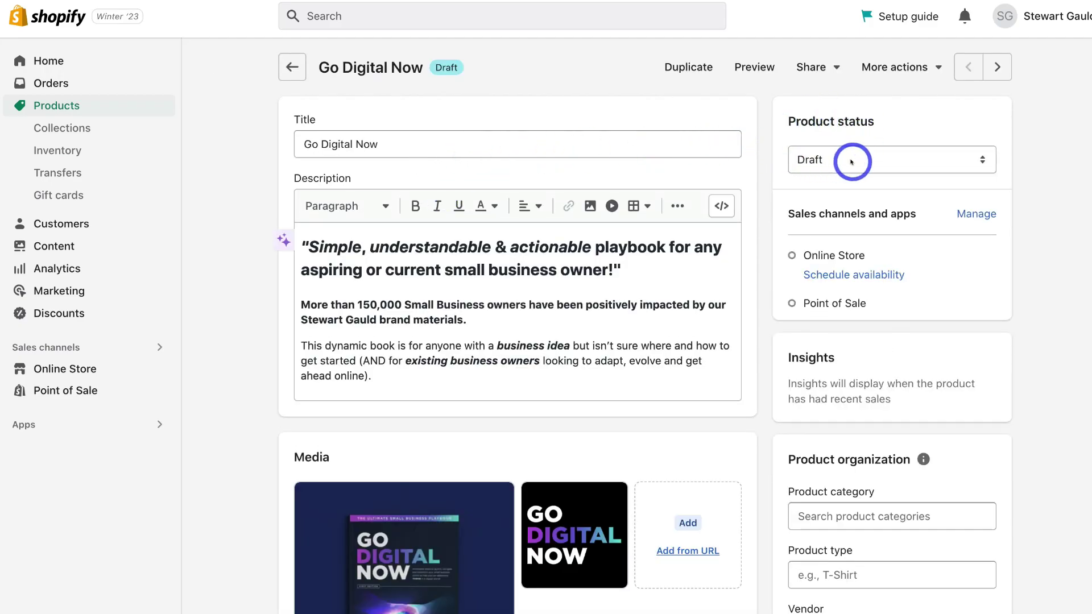
click(851, 162)
click(848, 144)
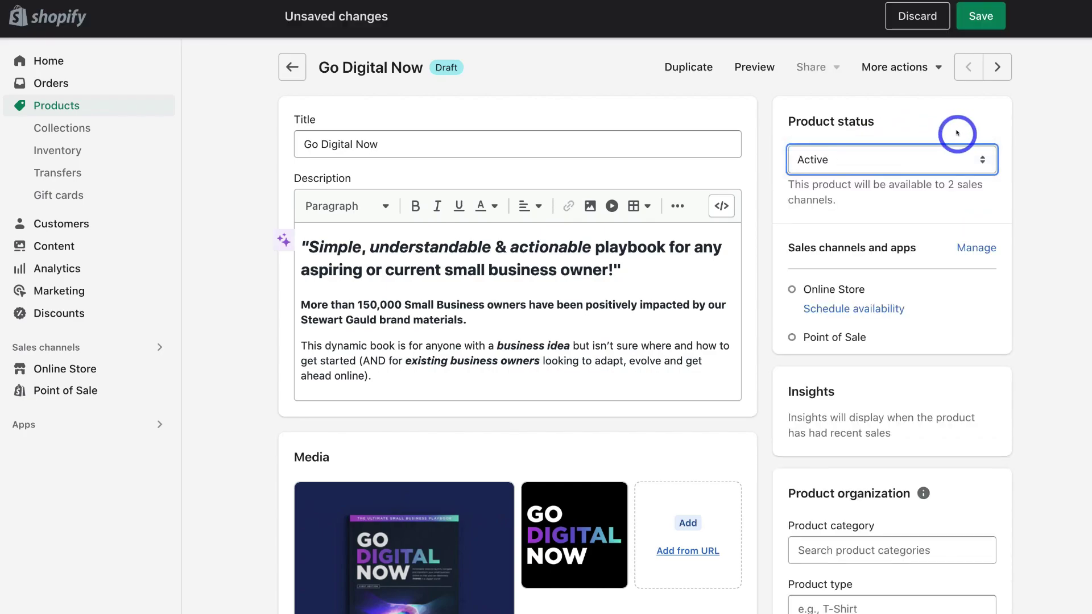
click(980, 17)
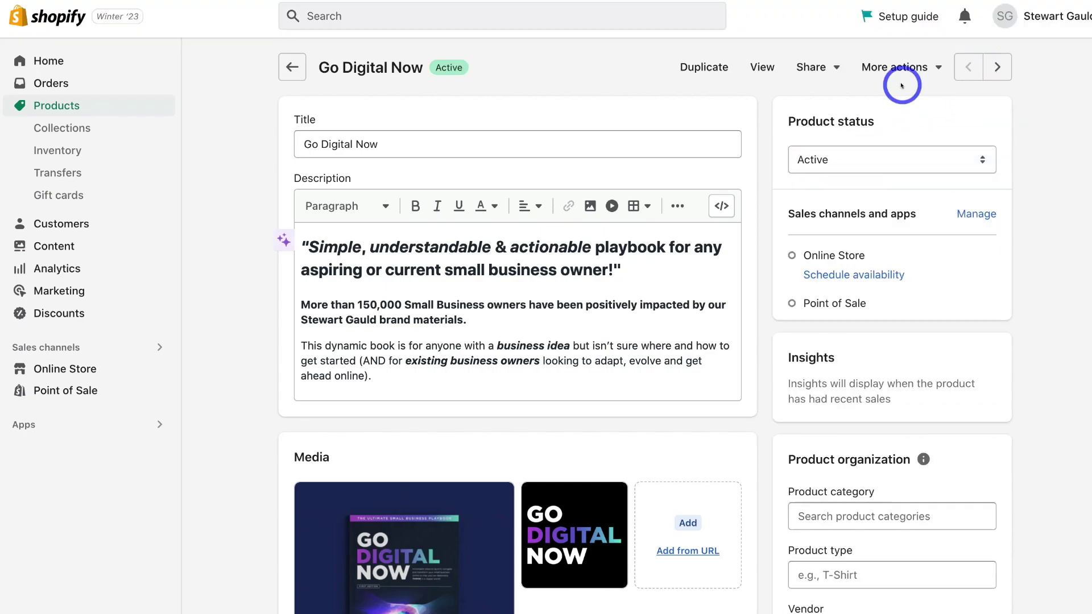
Step: View Go Digital Now on the live storefront and scroll its $27.00 NZD page
click(757, 67)
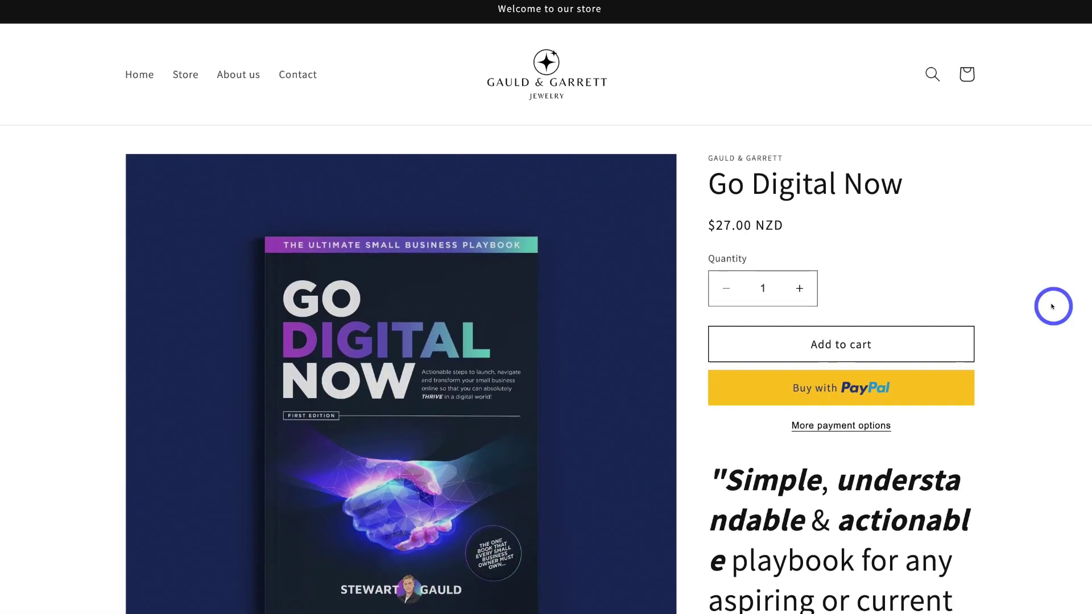
scroll(1053, 307, down, 2)
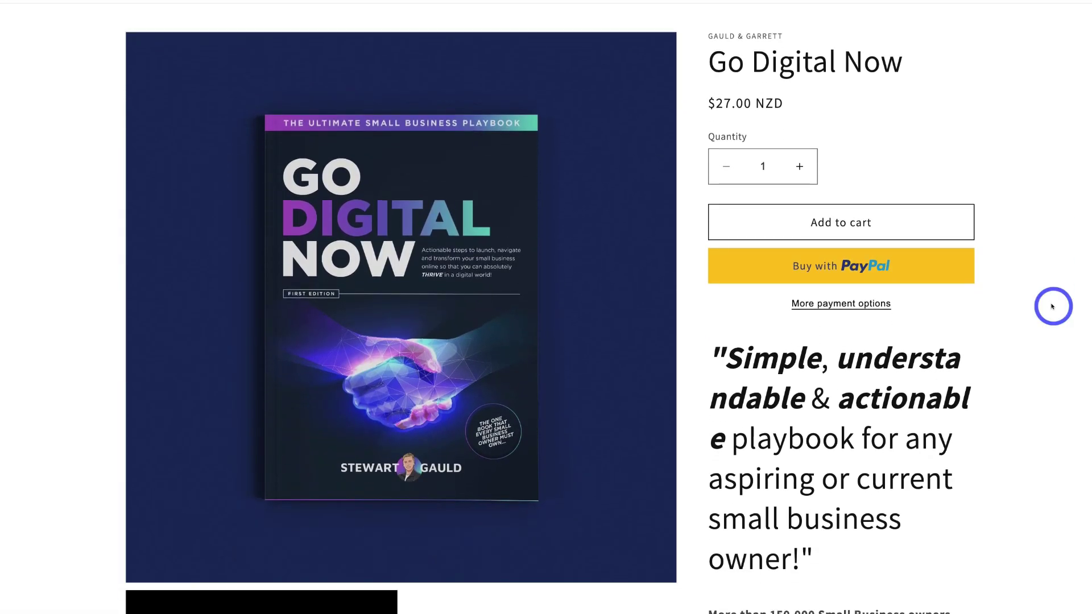